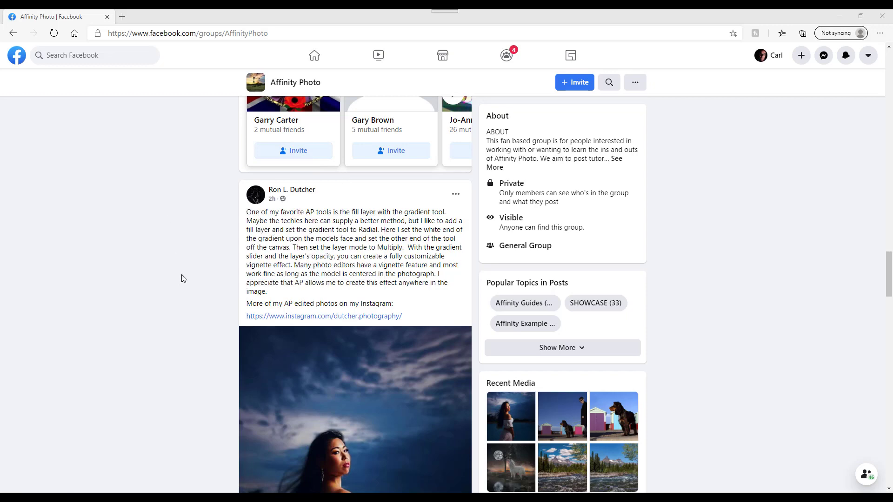
# Switch from the scrolling window to Affinity Photo showing the lady-369112.jpg portrait
pyautogui.scroll(-1, 188, 414)
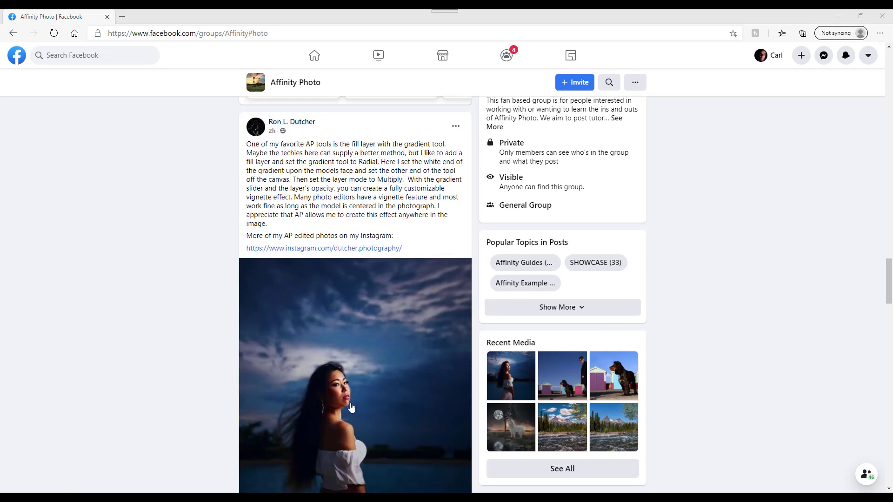
pyautogui.scroll(1, 226, 271)
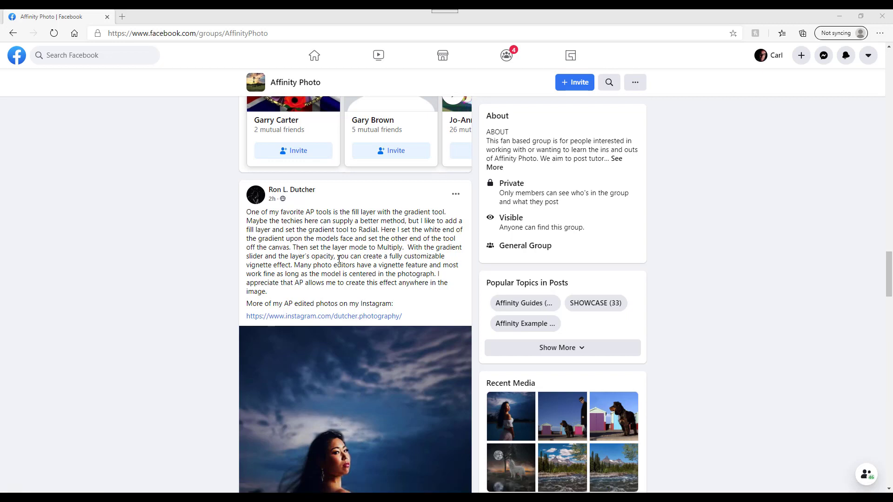
pyautogui.scroll(-6, 359, 359)
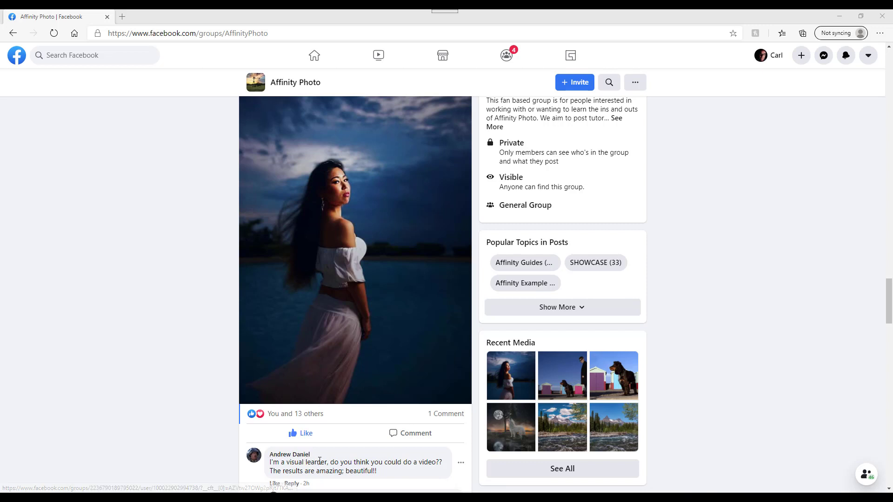
pyautogui.moveTo(331, 497)
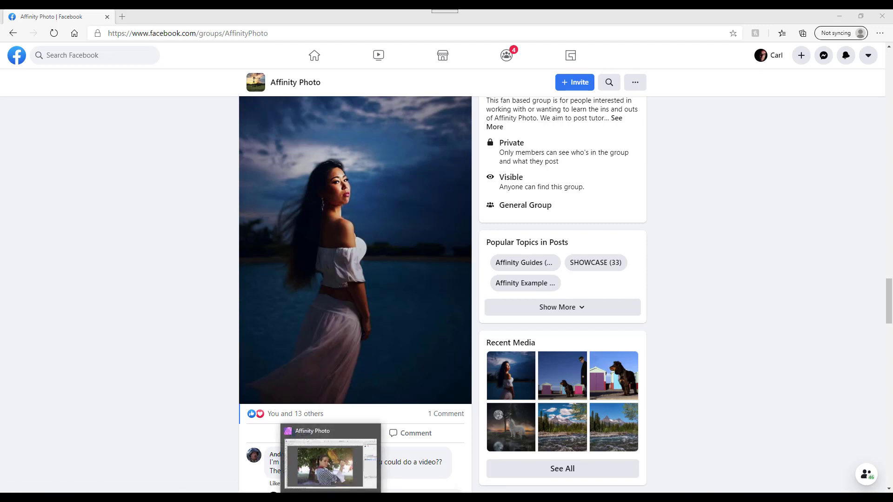
pyautogui.click(331, 465)
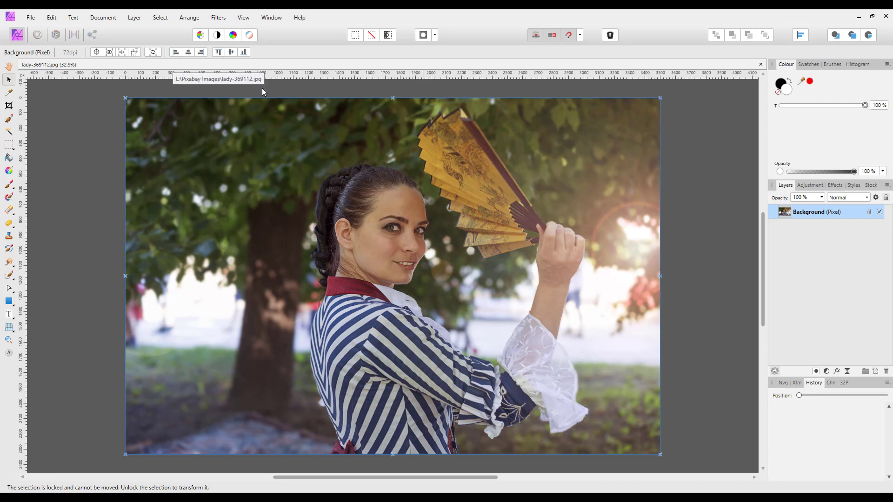
# Browse Filters > Colours to Vignette, then dismiss the menu without applying anything
pyautogui.click(218, 18)
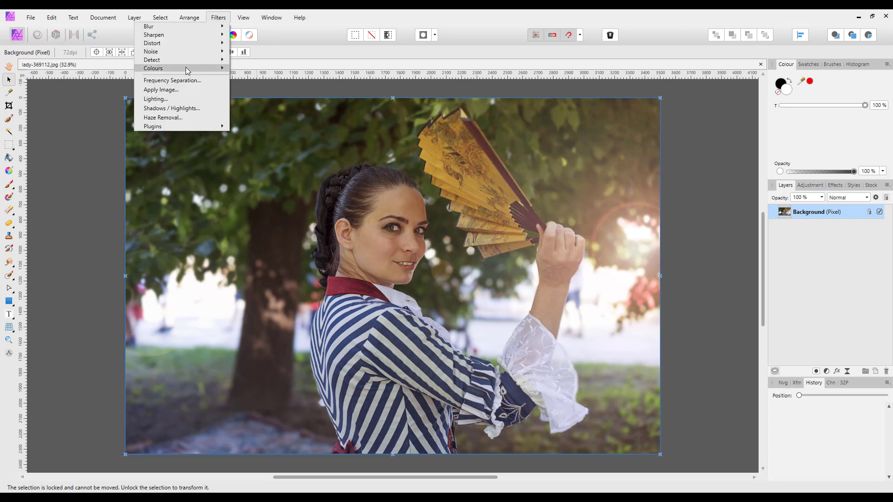
pyautogui.moveTo(188, 70)
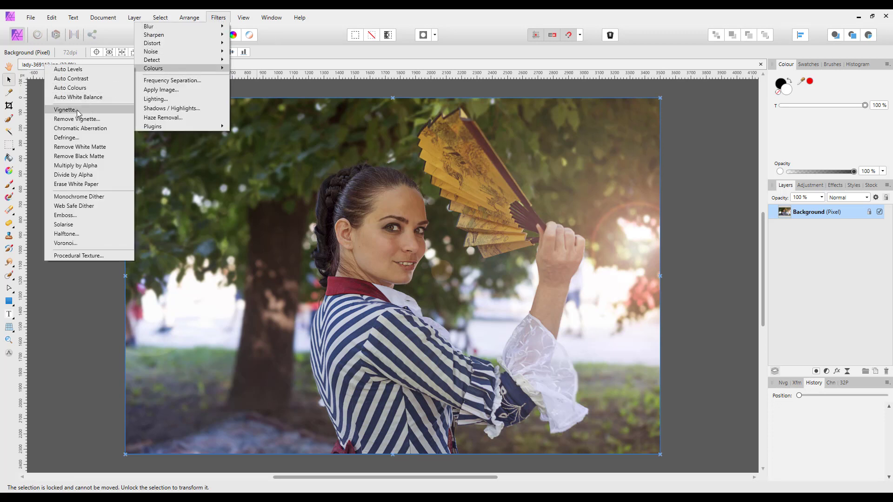
pyautogui.click(287, 52)
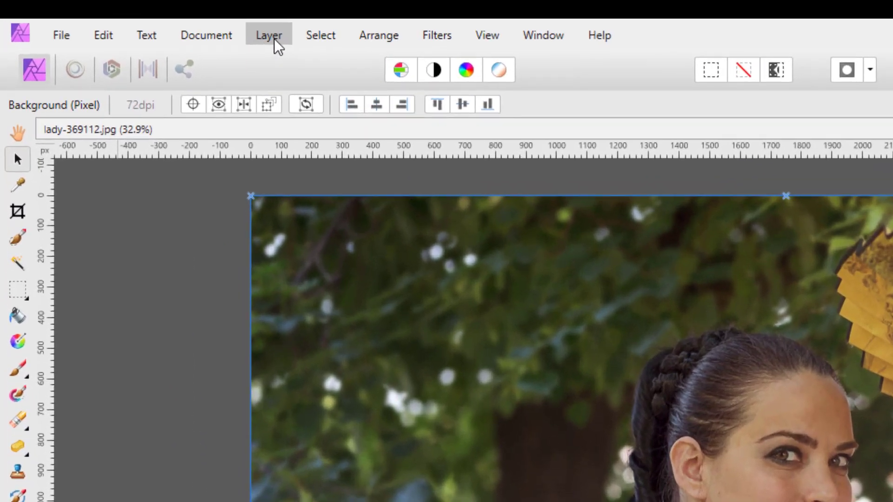
# Add a New Fill Layer from the Layer menu, covering the photo in white
pyautogui.click(275, 38)
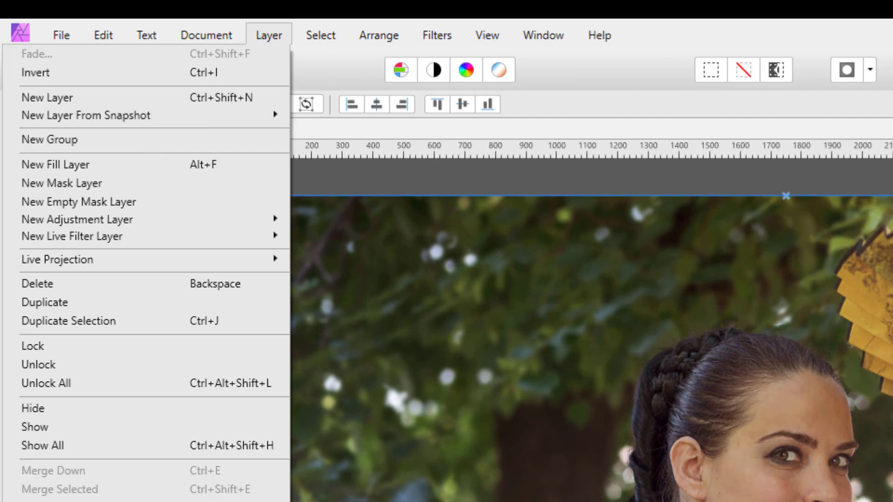
pyautogui.press('Escape')
pyautogui.click(133, 35)
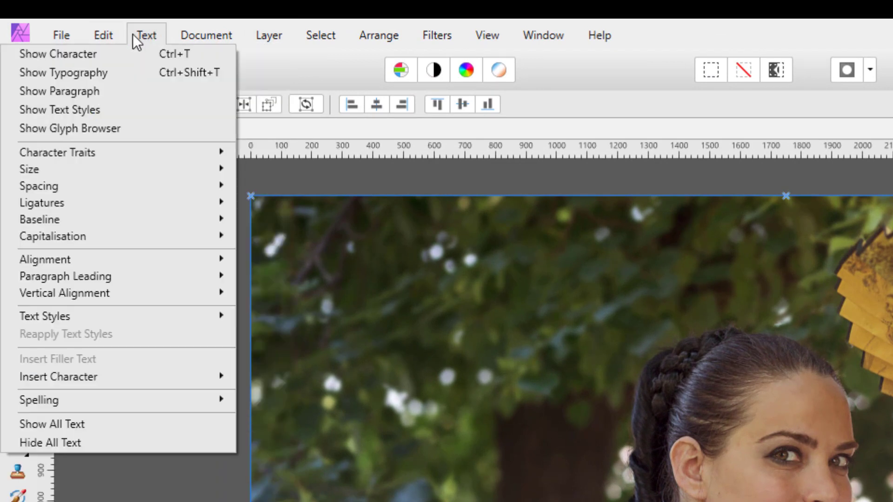
pyautogui.click(148, 36)
pyautogui.click(260, 35)
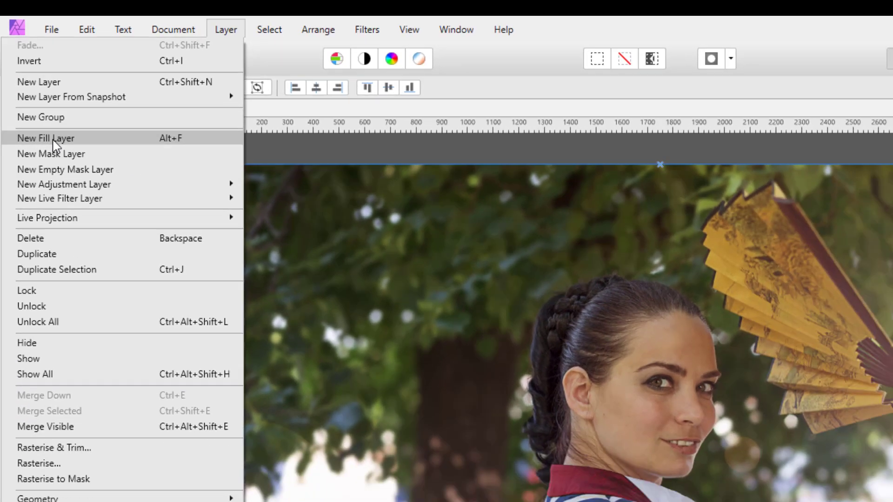
pyautogui.click(62, 166)
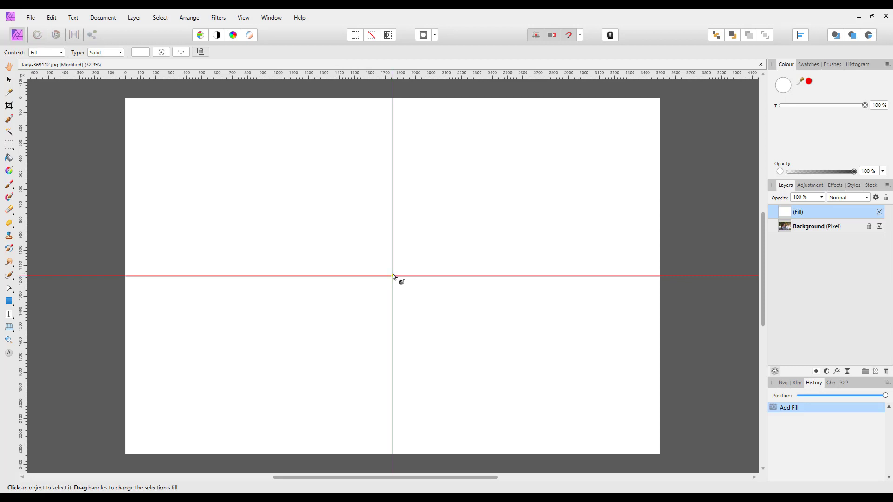
# Draw a linear gradient from the canvas centre rightward, with a black end colour
pyautogui.moveTo(392, 276); pyautogui.dragTo(686, 286)
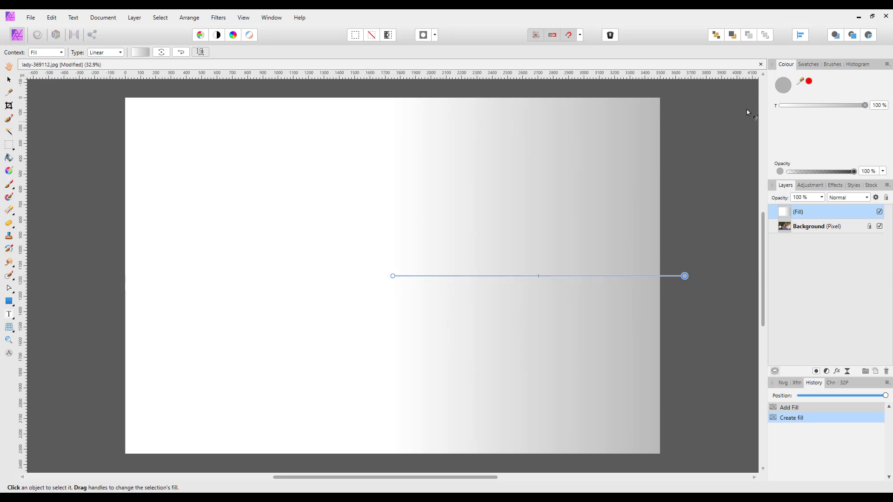
pyautogui.doubleClick(785, 87)
pyautogui.moveTo(340, 317); pyautogui.dragTo(315, 332)
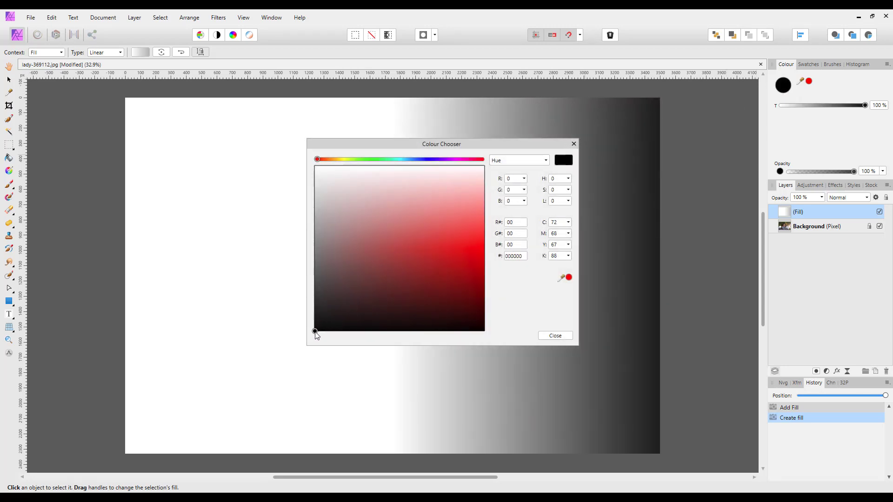
pyautogui.click(554, 336)
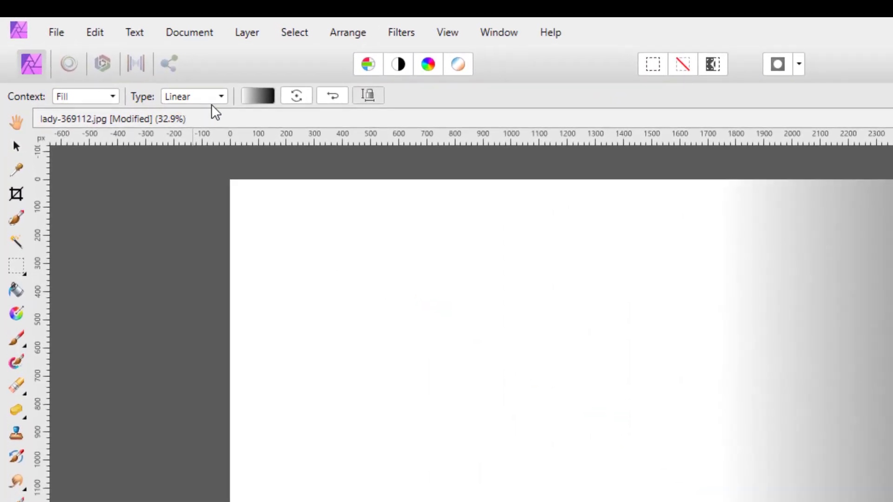
# Change the fill's gradient type to Radial in the context toolbar
pyautogui.click(221, 96)
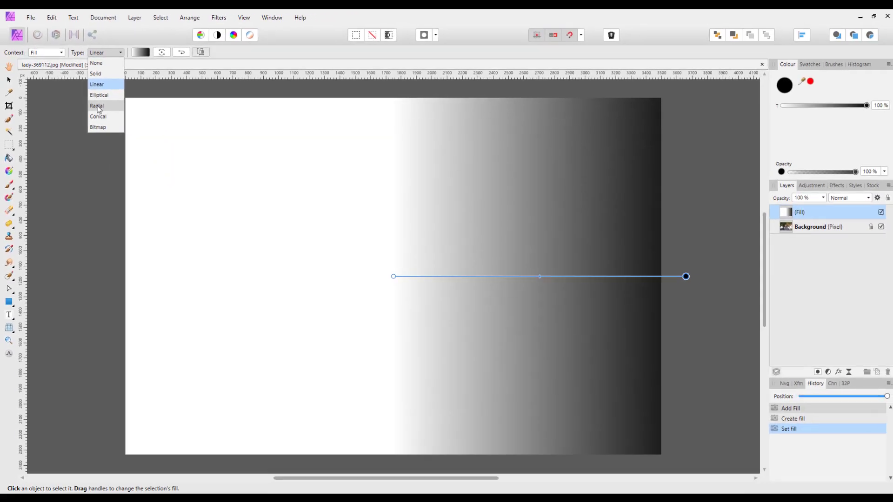
pyautogui.click(144, 155)
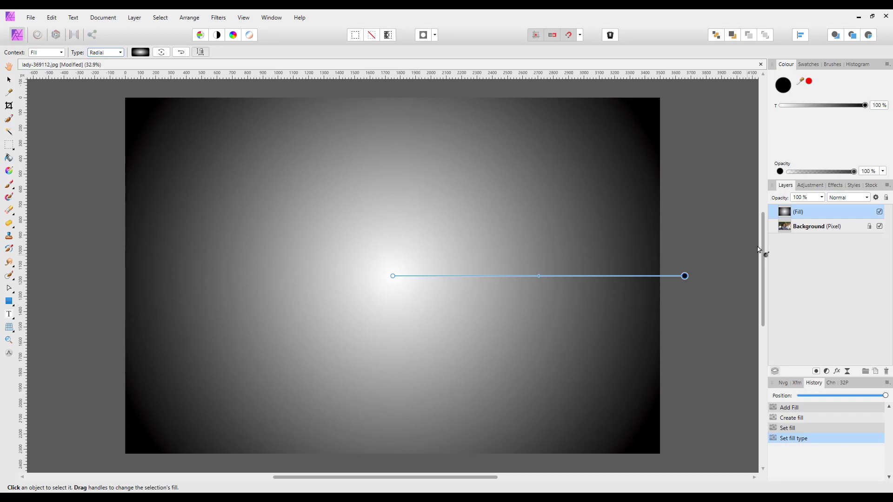
# Set the Fill layer's blend mode to Multiply in the Layers panel
pyautogui.click(866, 198)
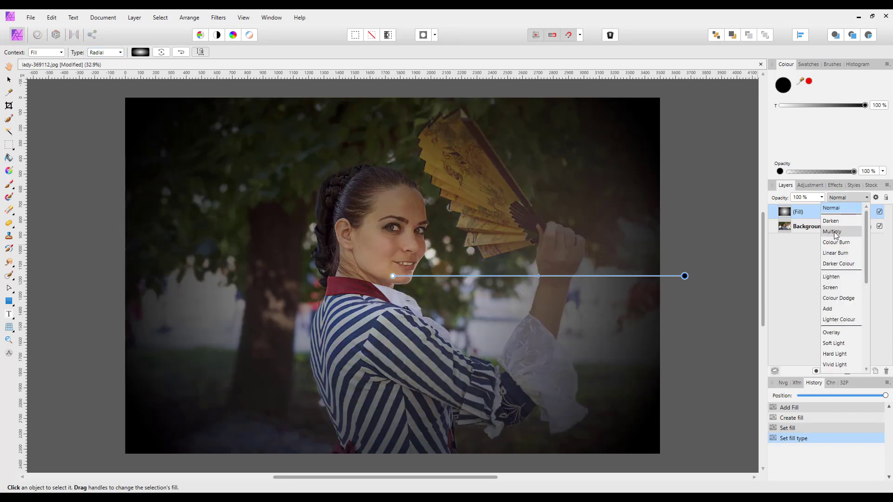
pyautogui.click(832, 232)
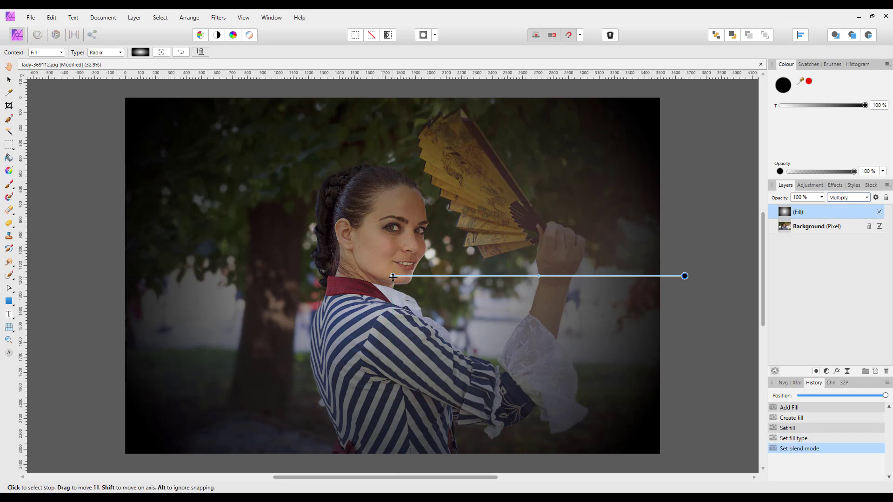
# Centre the radial gradient on the woman's eye and adjust its midpoint and outer edge
pyautogui.moveTo(393, 276); pyautogui.dragTo(399, 236)
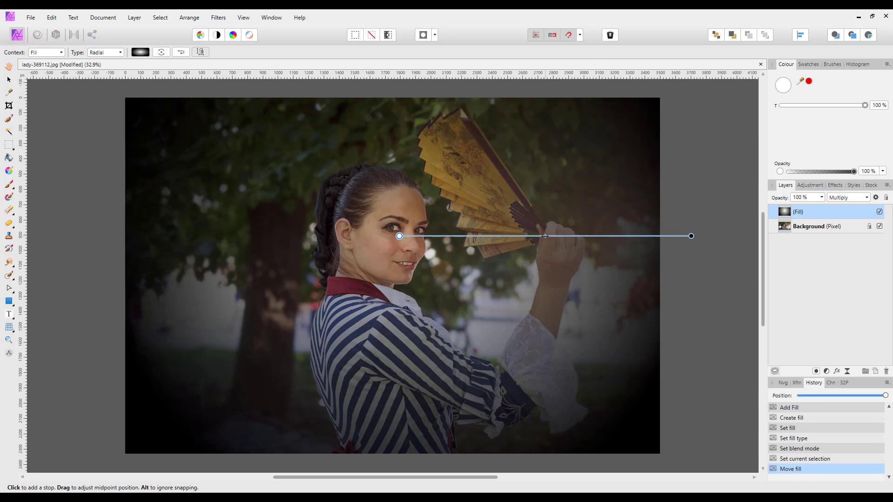
pyautogui.moveTo(546, 236); pyautogui.dragTo(522, 236)
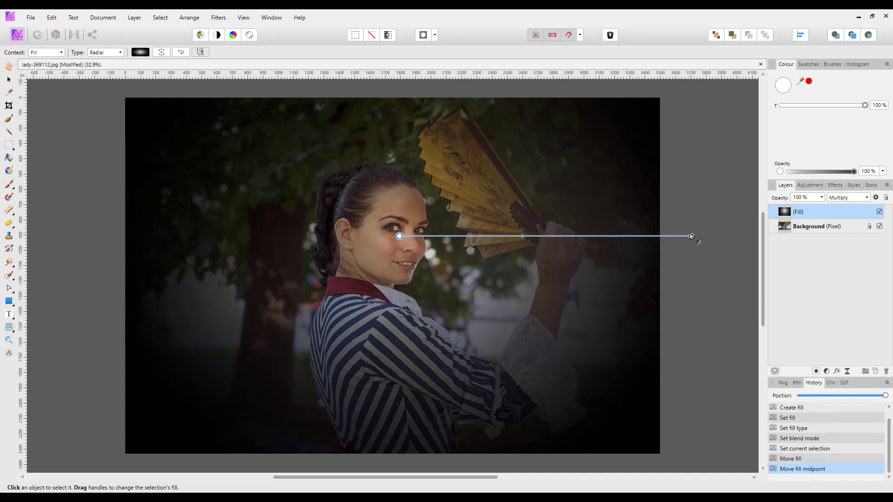
pyautogui.moveTo(692, 237)
pyautogui.mouseDown()
pyautogui.moveTo(609, 239)
pyautogui.moveTo(723, 237)
pyautogui.moveTo(685, 237)
pyautogui.moveTo(705, 235)
pyautogui.moveTo(695, 415)
pyautogui.moveTo(703, 249)
pyautogui.moveTo(687, 114)
pyautogui.moveTo(719, 96)
pyautogui.moveTo(709, 116)
pyautogui.moveTo(710, 216)
pyautogui.moveTo(696, 254)
pyautogui.moveTo(695, 236)
pyautogui.mouseUp()
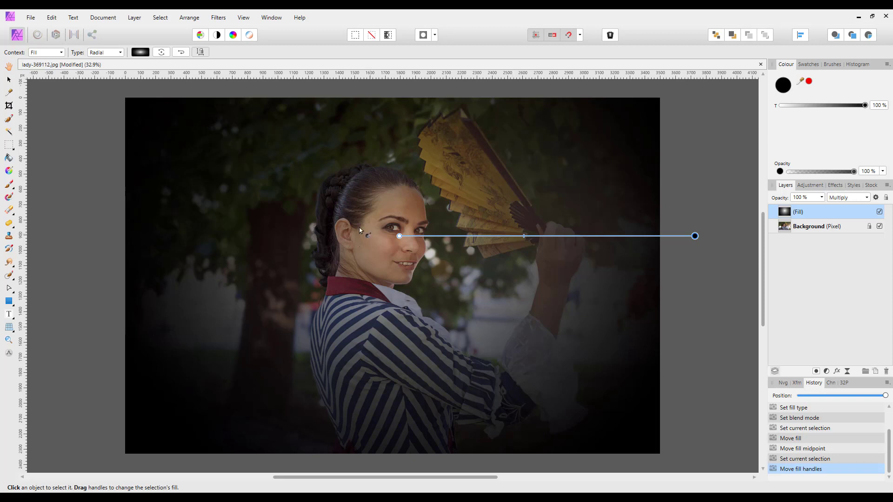
# Reverse the radial gradient, blend the Fill layer with Screen, and shift the midpoint centreward
pyautogui.click(181, 54)
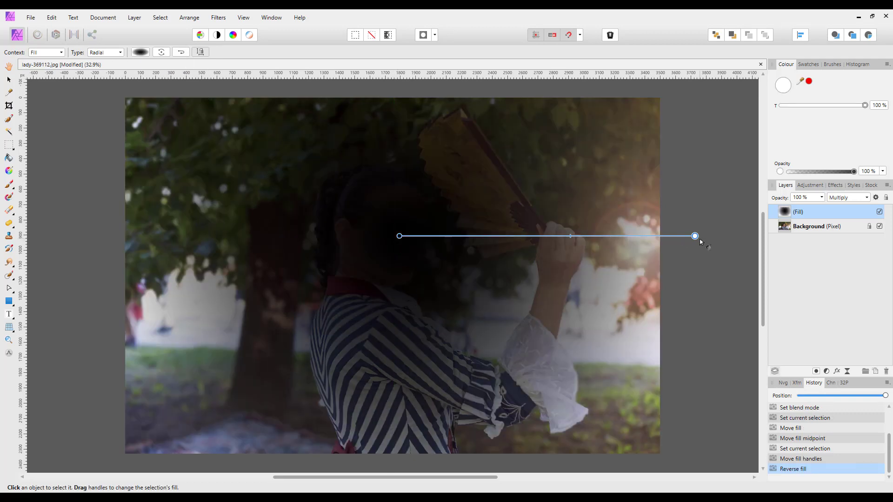
pyautogui.click(867, 200)
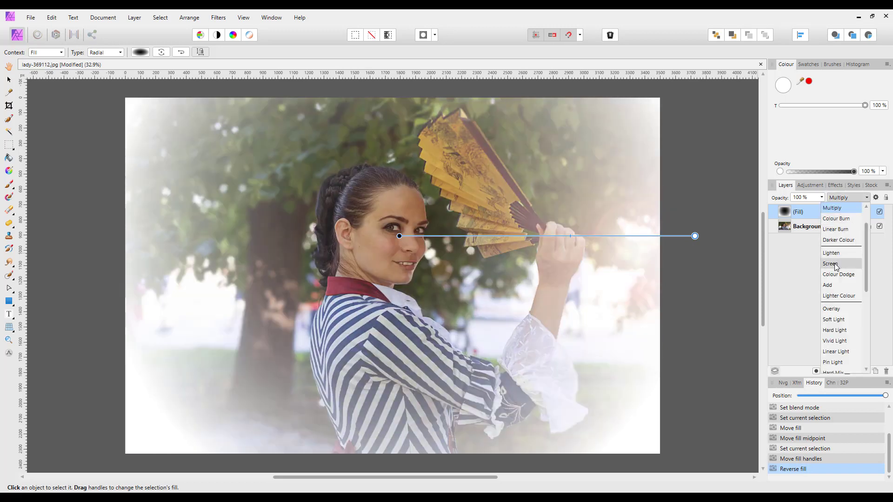
pyautogui.click(835, 266)
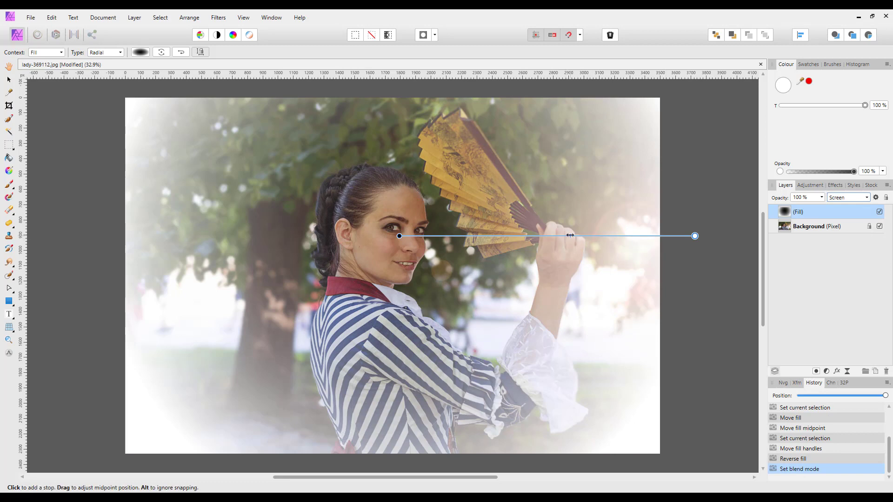
pyautogui.moveTo(546, 236); pyautogui.dragTo(607, 241)
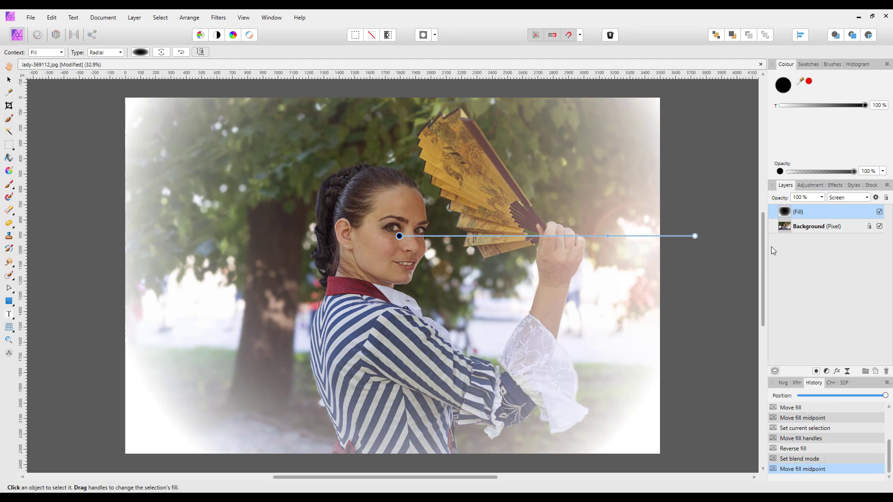
pyautogui.click(813, 230)
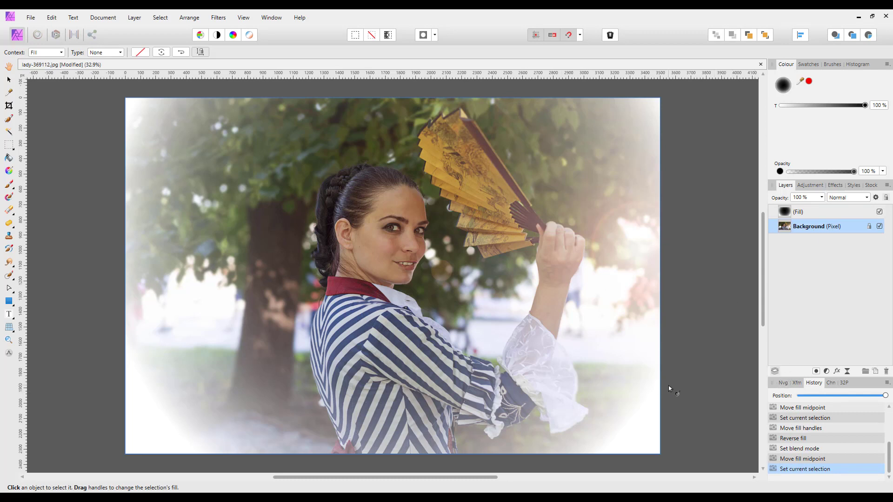
pyautogui.click(9, 80)
pyautogui.click(8, 67)
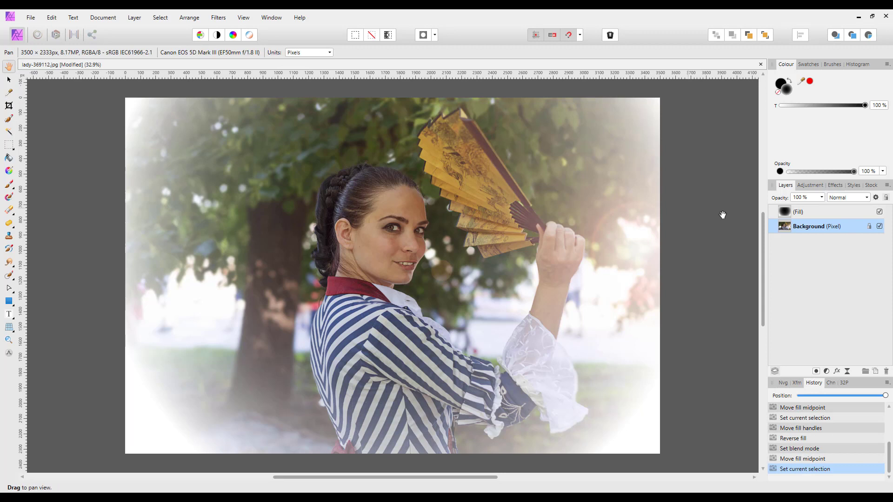
pyautogui.click(838, 213)
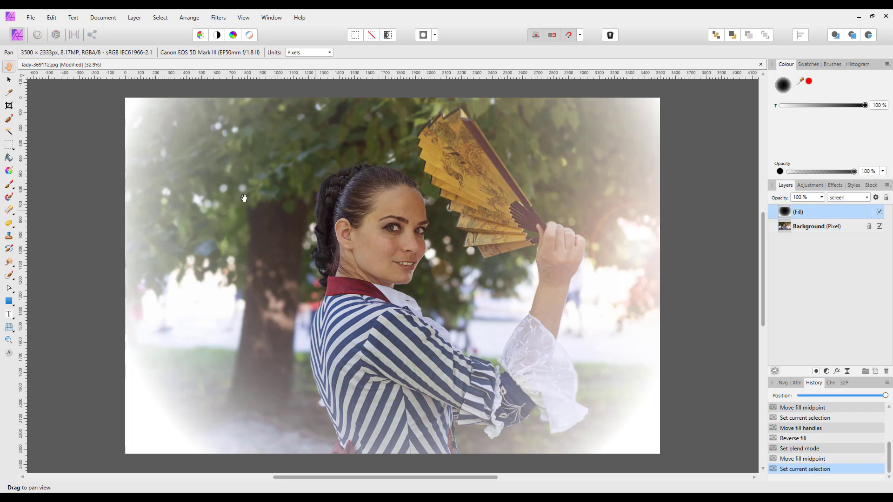
pyautogui.click(8, 171)
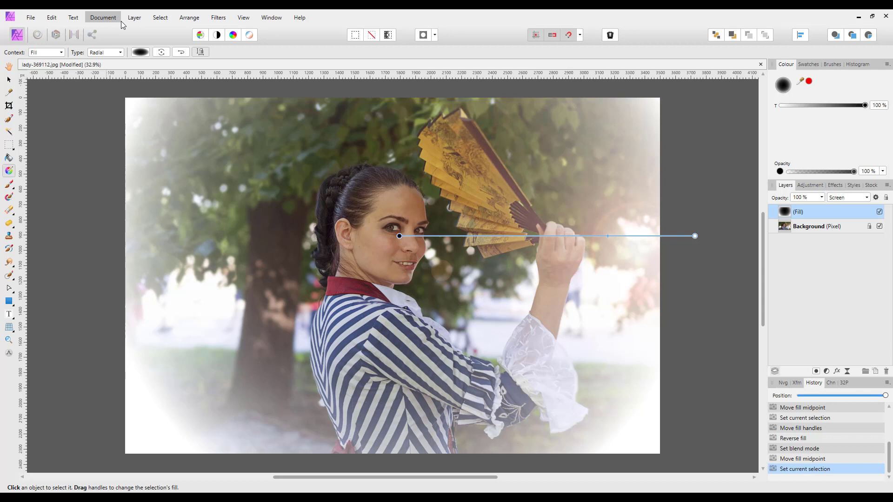
pyautogui.click(139, 20)
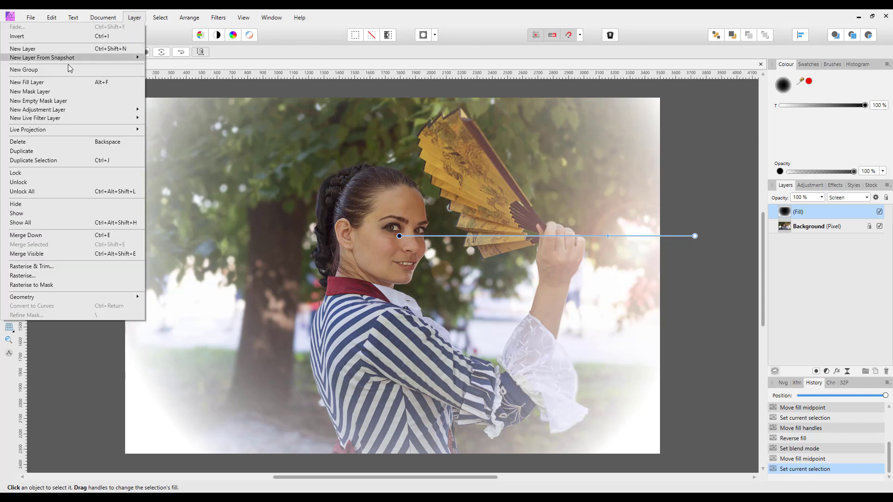
pyautogui.click(236, 57)
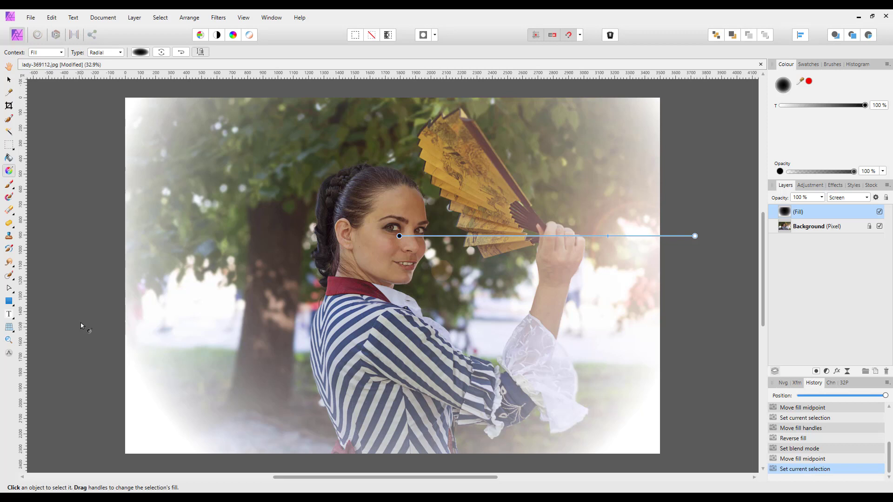
# Lower the Fill layer to 60% opacity, nudge the midpoint, and move the gradient centre left
pyautogui.click(821, 197)
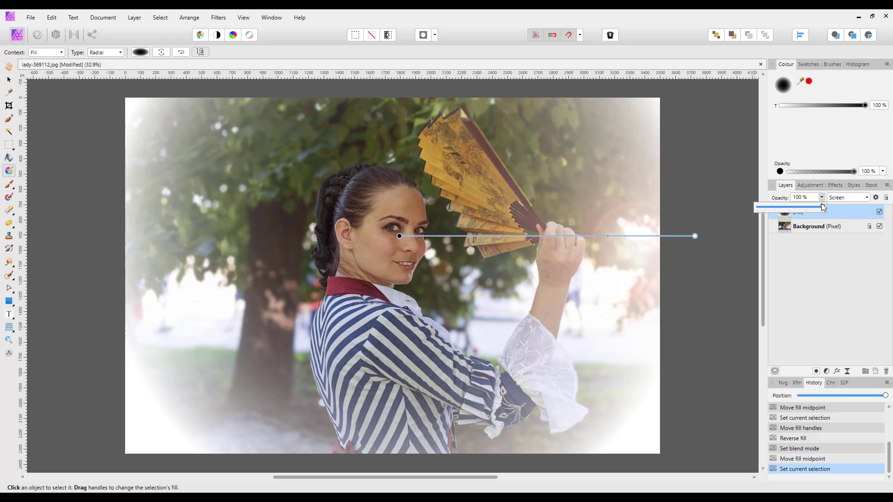
pyautogui.moveTo(823, 207); pyautogui.dragTo(797, 210)
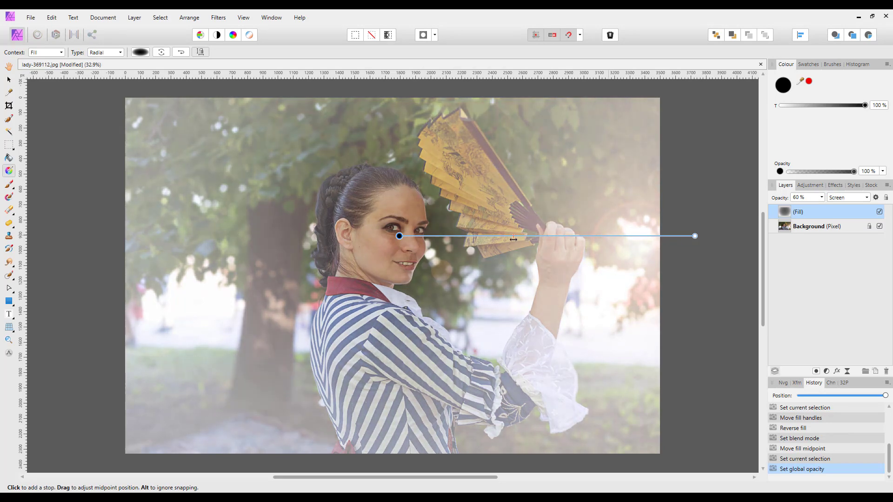
pyautogui.moveTo(521, 239); pyautogui.dragTo(529, 237)
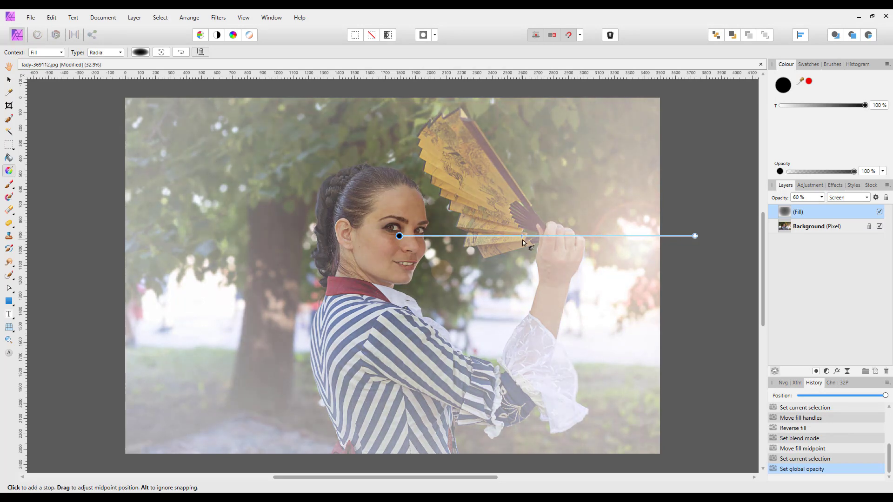
pyautogui.click(407, 236)
pyautogui.moveTo(407, 236); pyautogui.dragTo(382, 235)
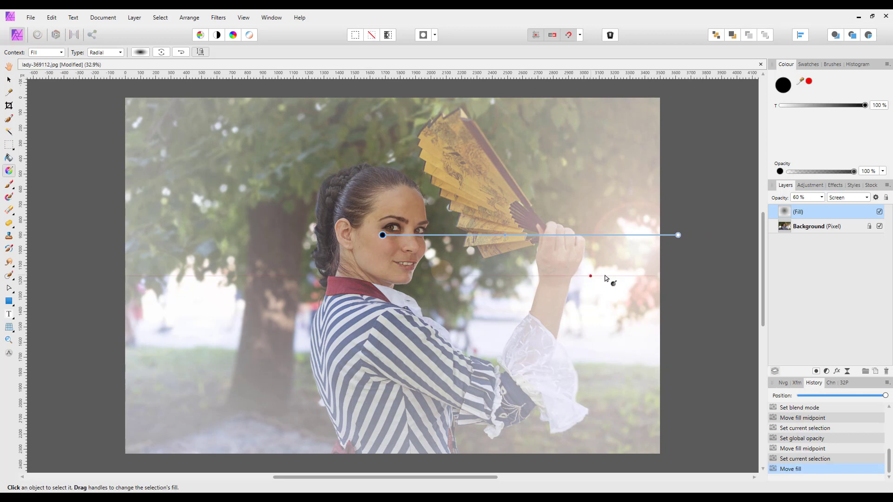
pyautogui.click(817, 229)
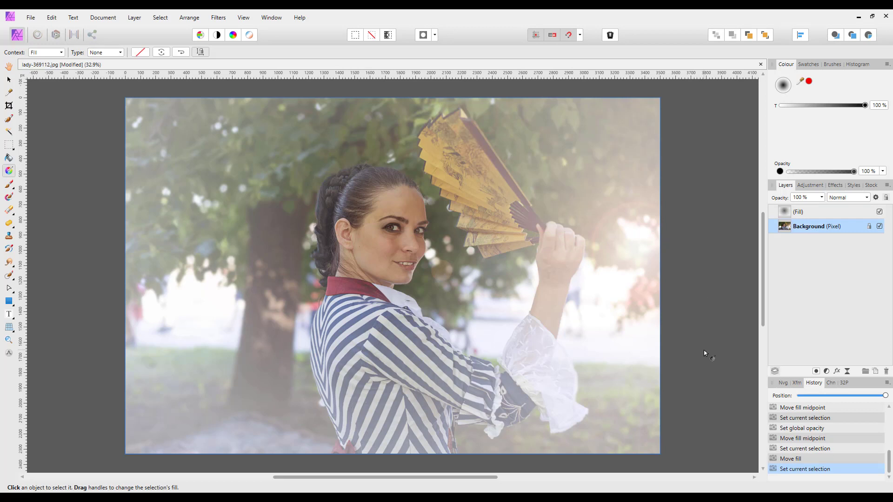